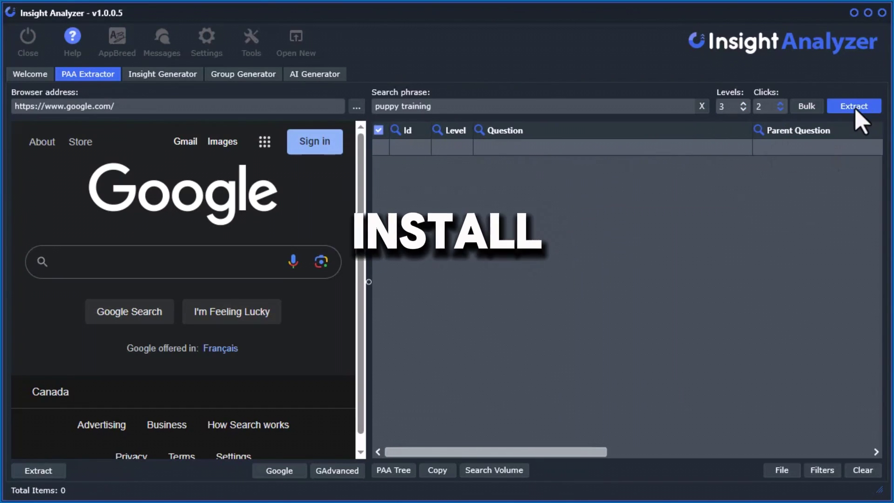
Run the PAA extraction for 'puppy training' and scroll through the 117-question results table
left_click(856, 110)
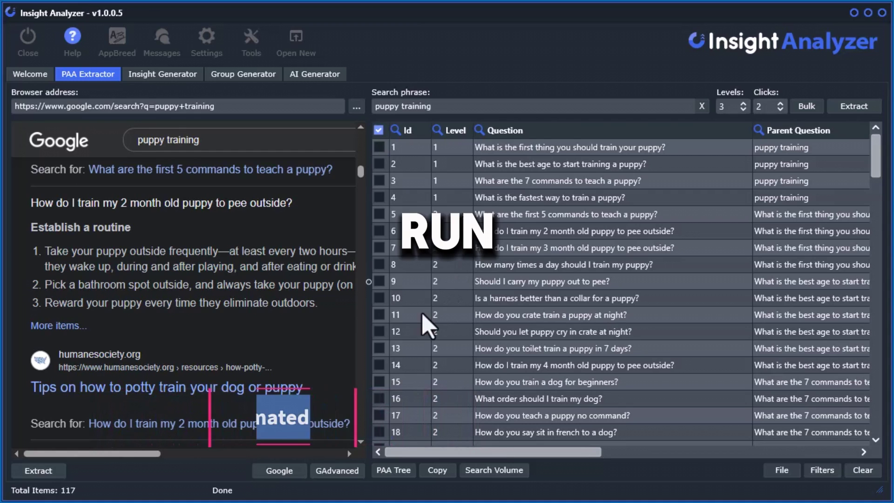
left_click_drag(511, 460, 360, 439)
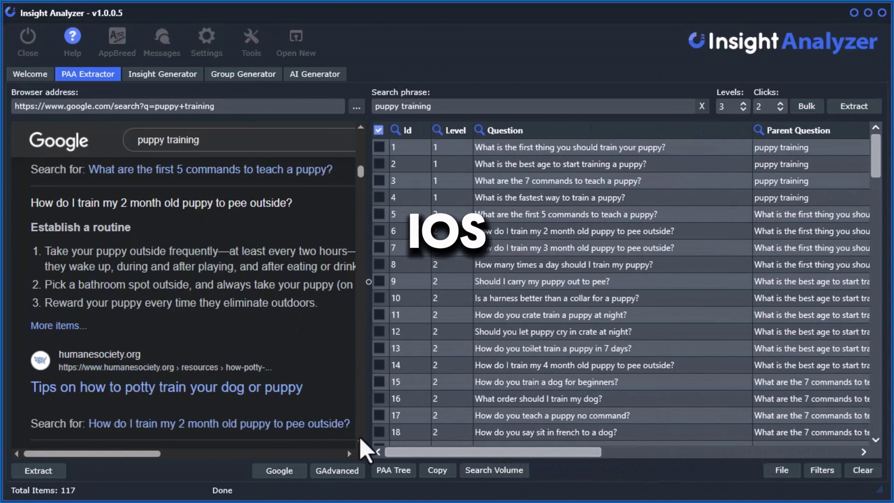
Show the results as a PAA Tree, pan with the minimap, and toggle Compact then back to Normal
left_click(390, 471)
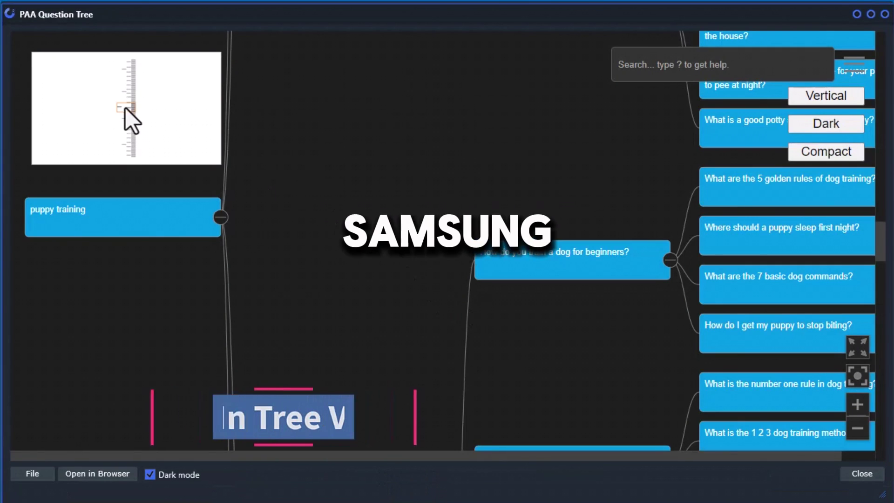
left_click_drag(125, 110, 129, 123)
scroll(401, 263, "down", 5)
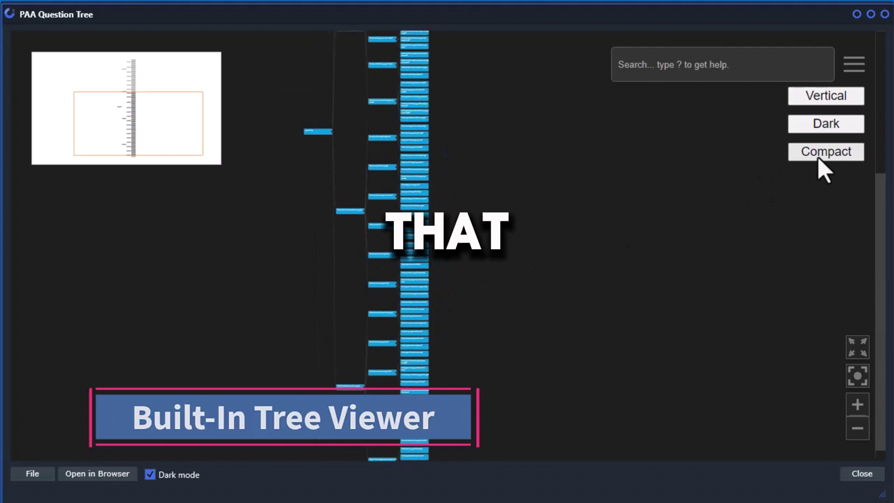
left_click(821, 154)
left_click(820, 155)
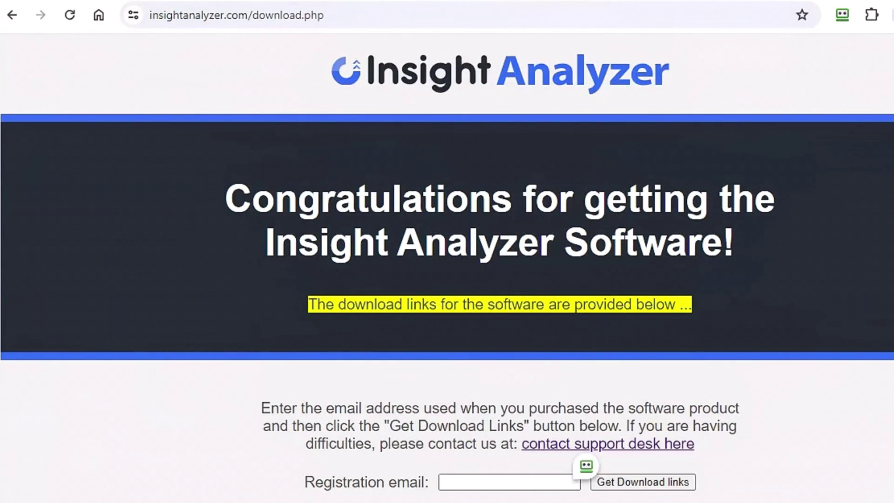
Focus the Registration email field, then scroll to the Windows 64-Bit, 32-Bit and Mac download buttons
left_click(447, 482)
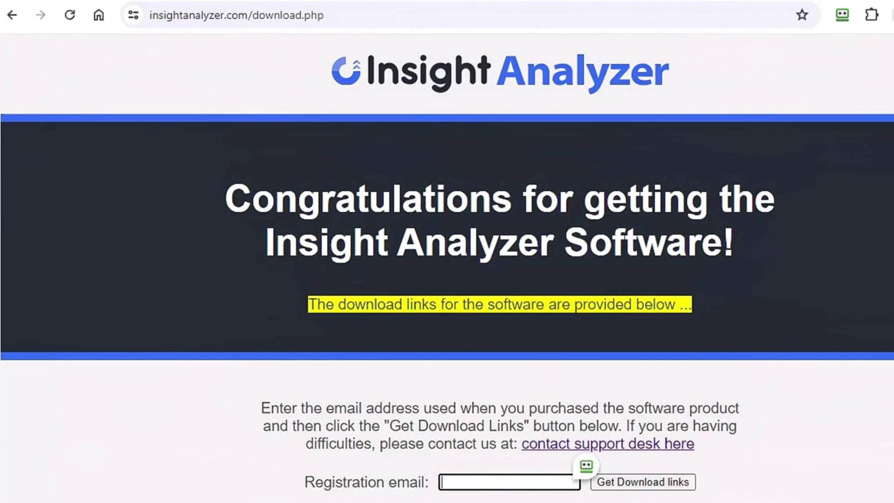
scroll(447, 261, "down", 15)
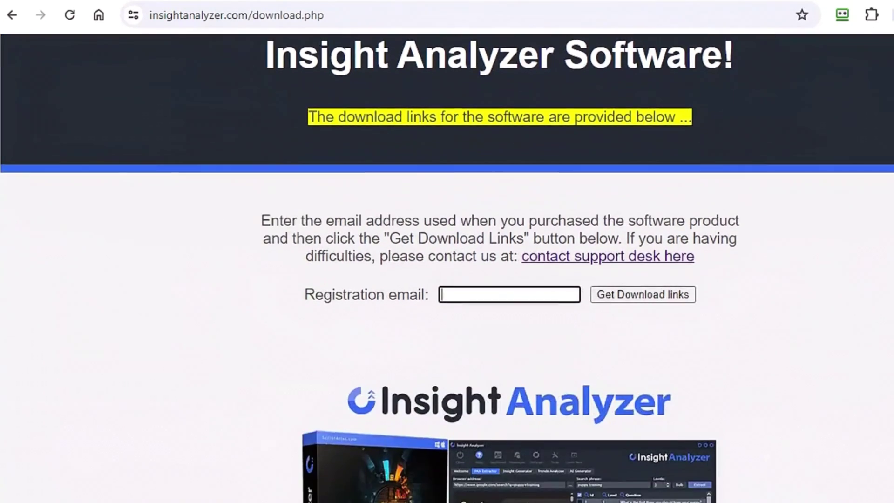
scroll(502, 259, "down", 2)
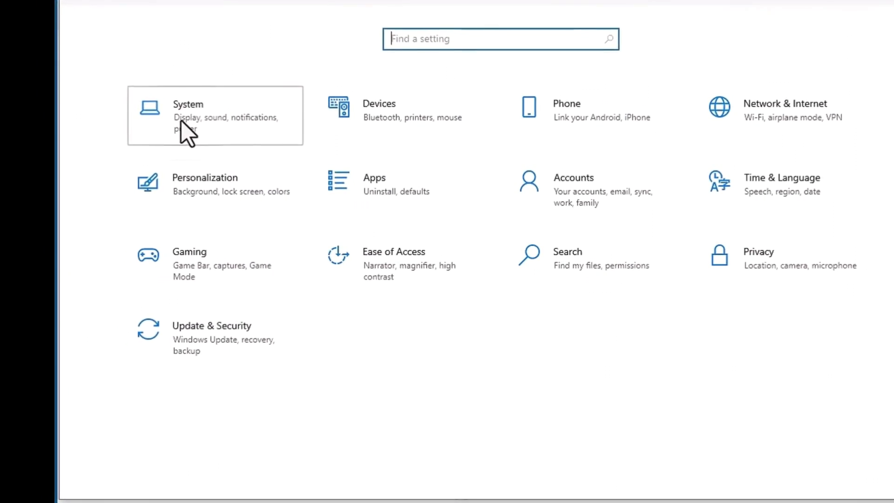
Go to System > About and highlight the 64-bit System type entry
left_click(181, 121)
scroll(117, 454, "down", 2)
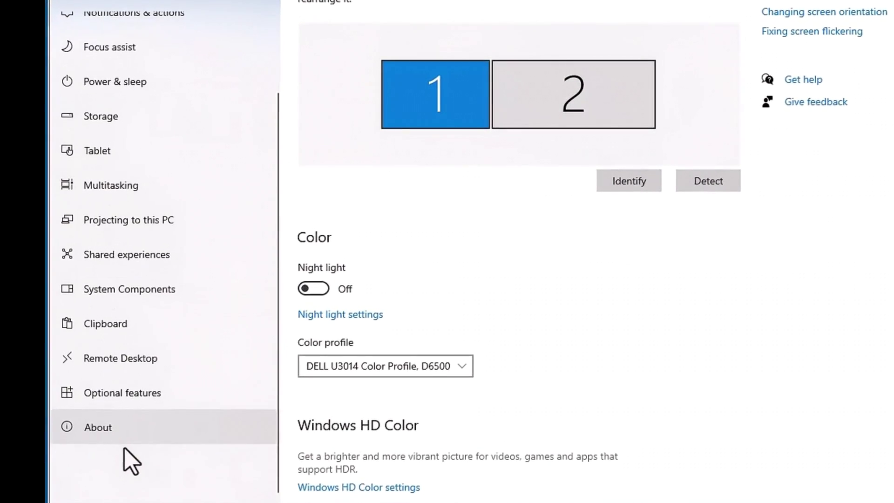
left_click(98, 431)
left_click_drag(512, 155, 375, 154)
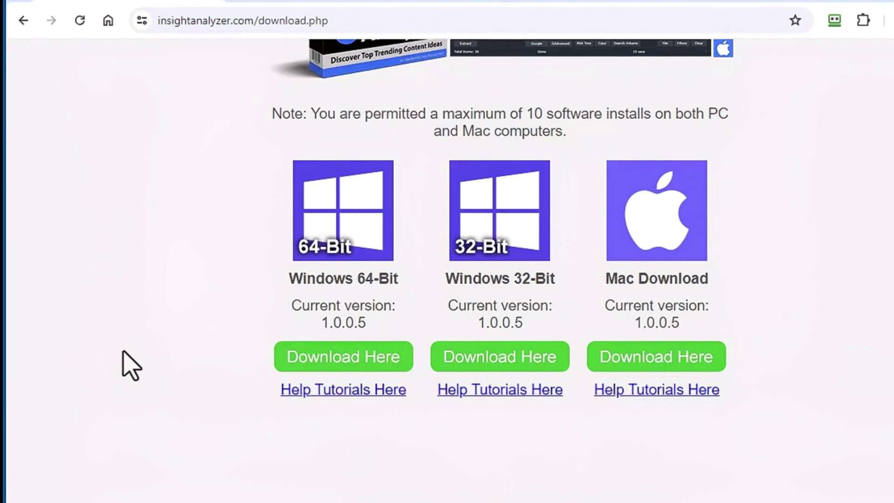
Download Insight-Analyzer-win64-Setup.zip to Downloads and show it in File Explorer
left_click(350, 359)
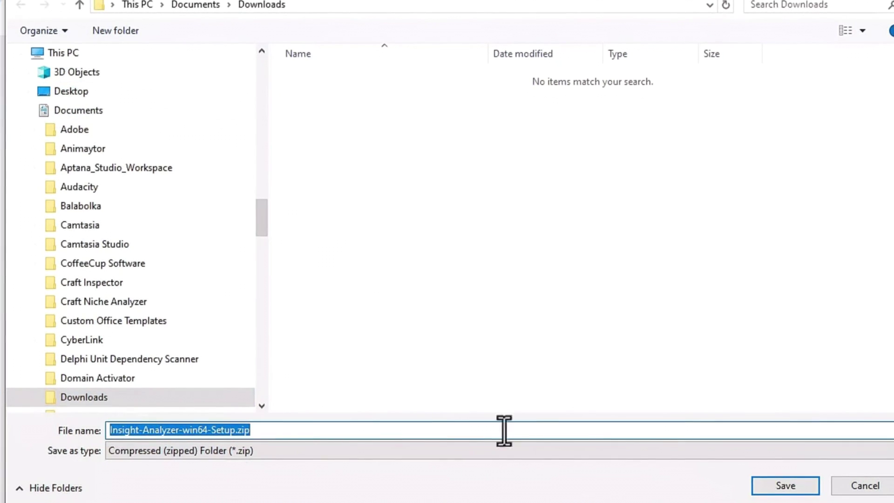
left_click(787, 489)
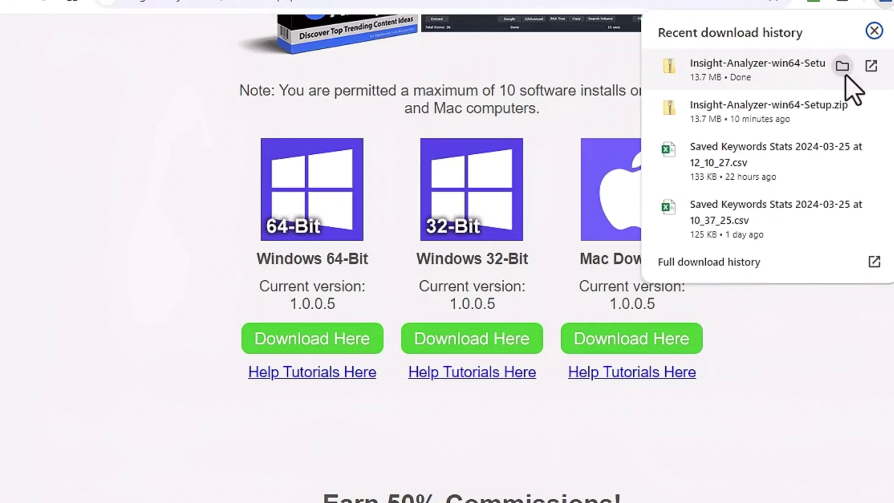
left_click(844, 65)
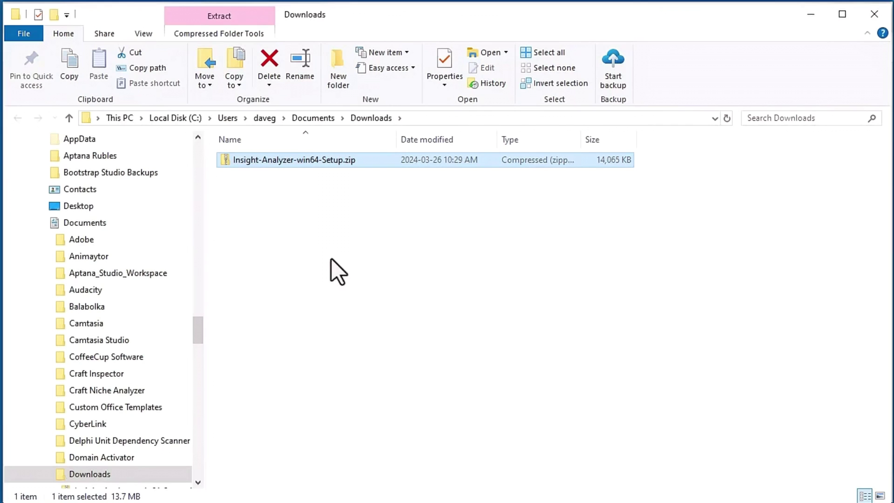
Extract the zip to the suggested Insight-Analyzer-win64-Setup folder, check its contents, and return to Downloads
right_click(269, 163)
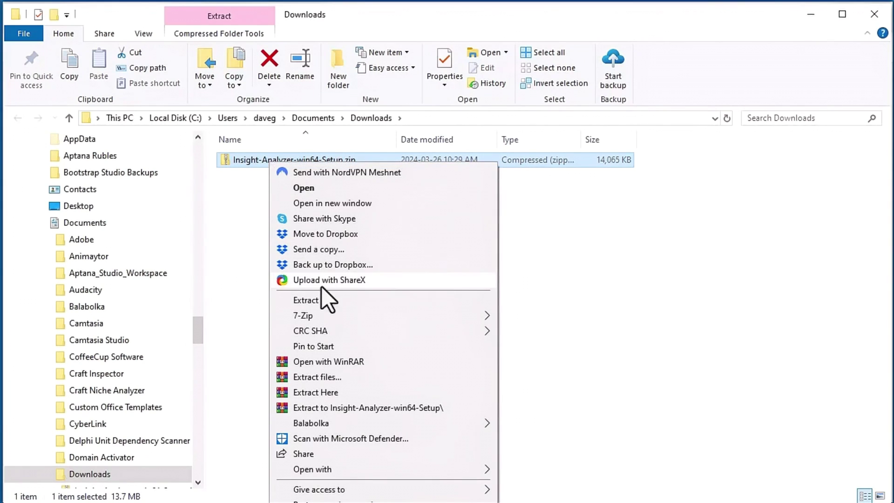
left_click(322, 299)
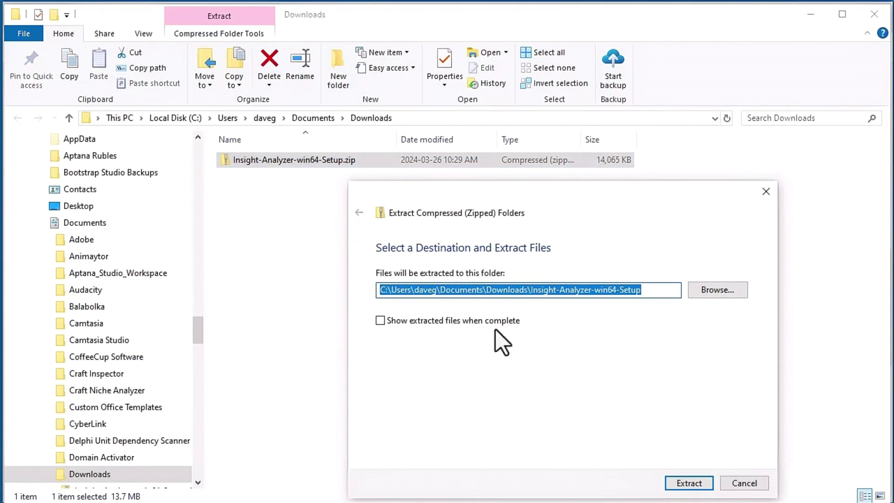
left_click(688, 487)
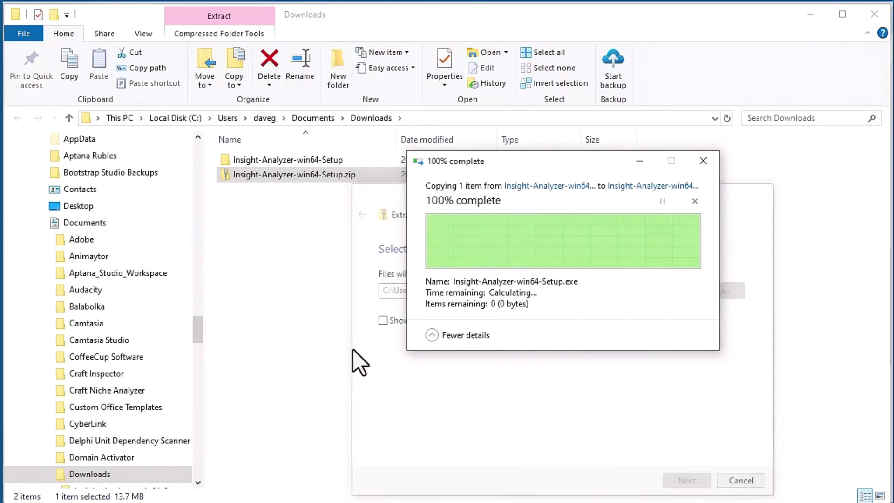
left_click(280, 163)
double_click(280, 163)
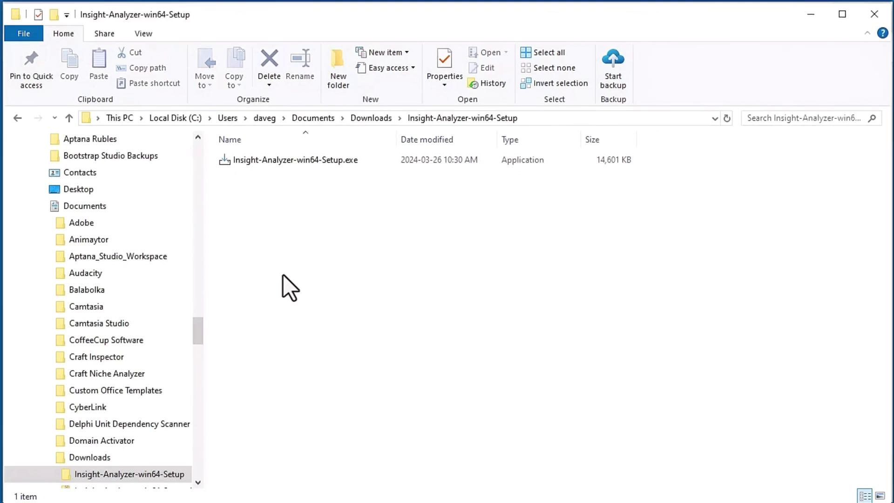
key("alt+Left")
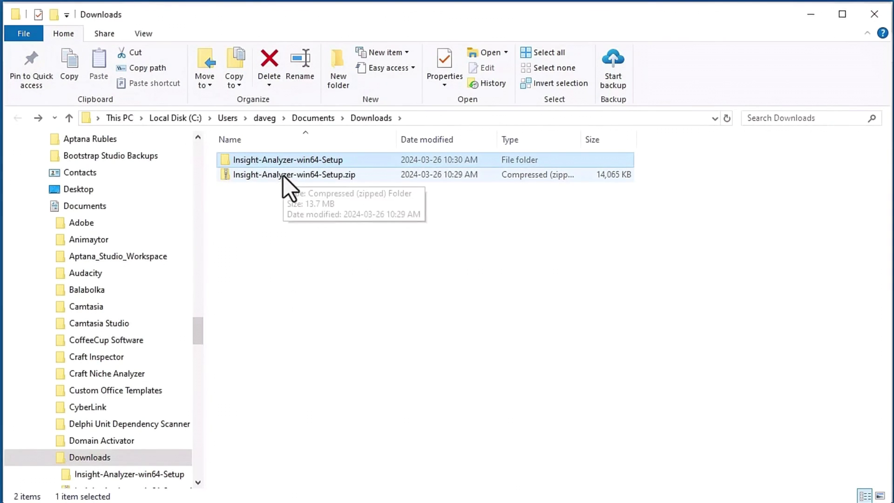
Copy Insight-Analyzer-win64-Setup.exe from inside the zip and paste it into Downloads
double_click(283, 175)
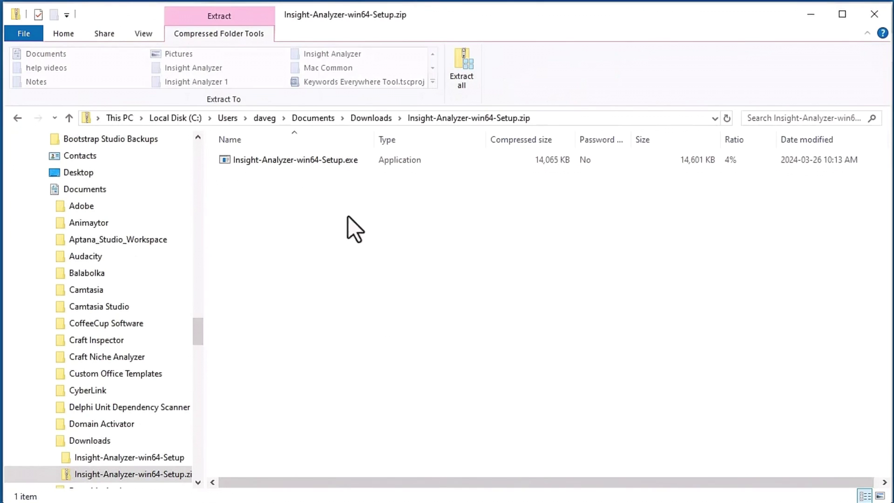
right_click(276, 161)
left_click(296, 203)
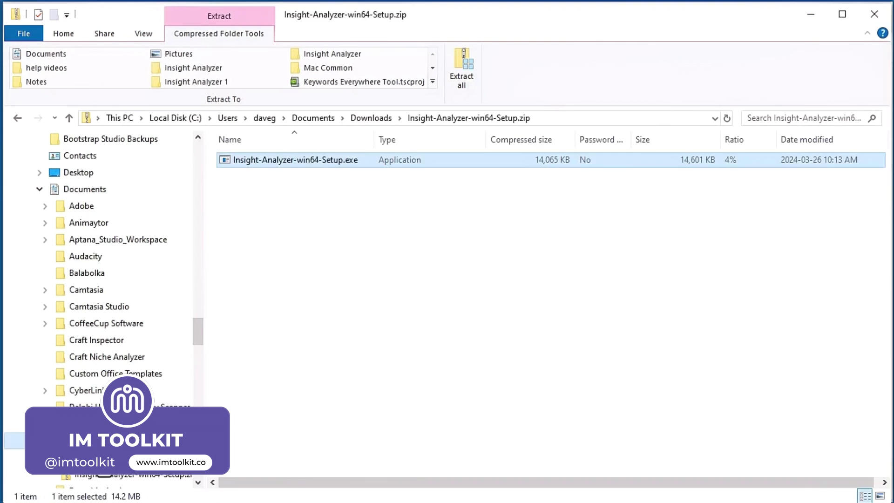
key("alt+Up")
right_click(296, 261)
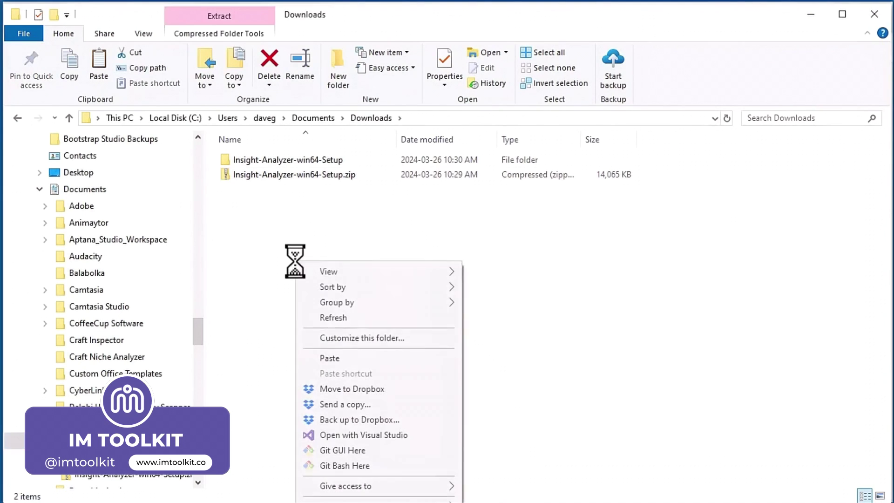
left_click(340, 356)
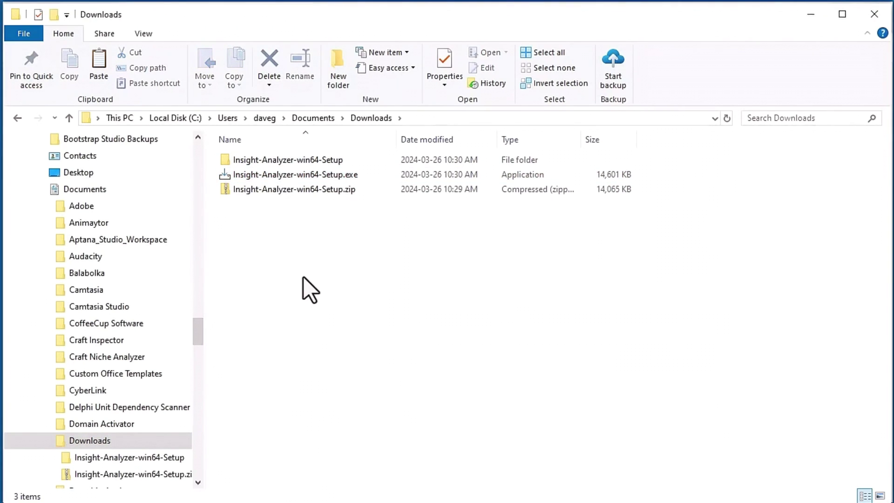
Run Insight-Analyzer-win64-Setup.exe as administrator
right_click(264, 174)
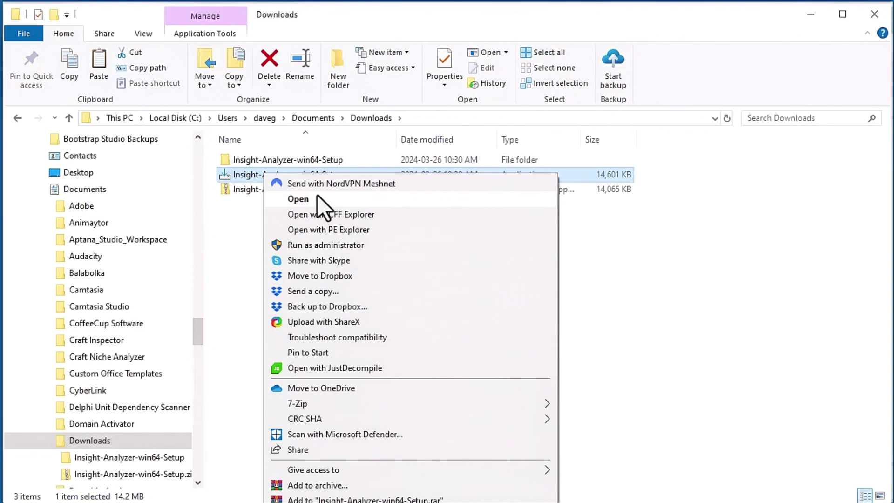
left_click(234, 201)
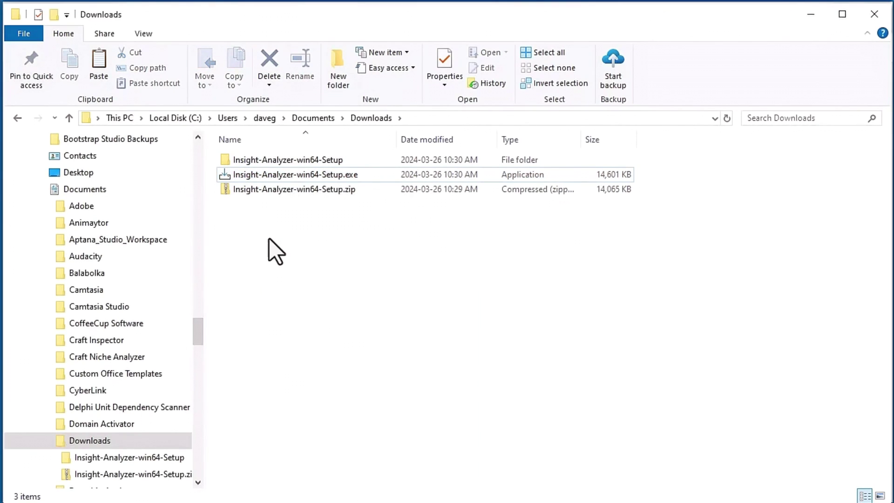
left_click(263, 175)
right_click(263, 175)
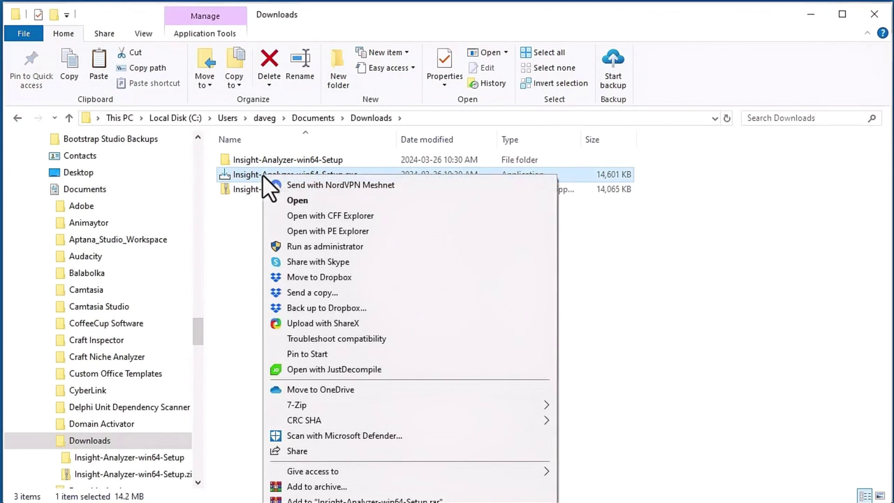
left_click(300, 244)
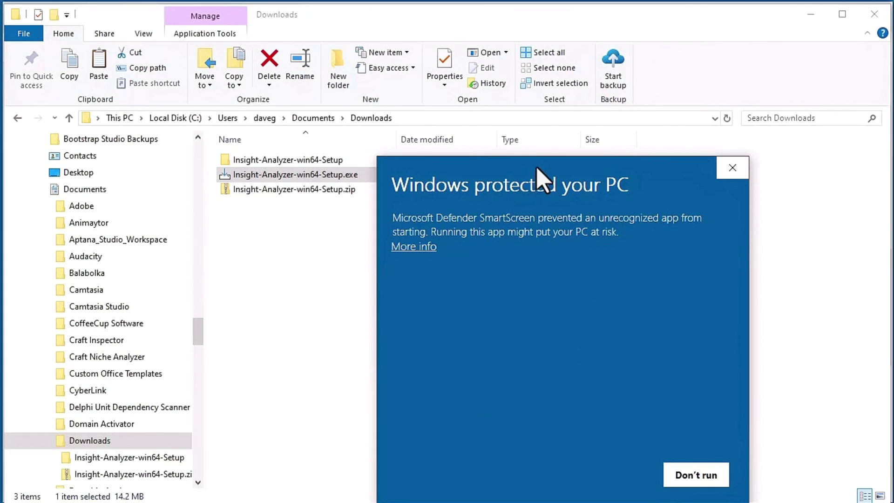
Move the SmartScreen warning aside and expand More info to get the Run anyway option
left_click_drag(538, 179, 381, 96)
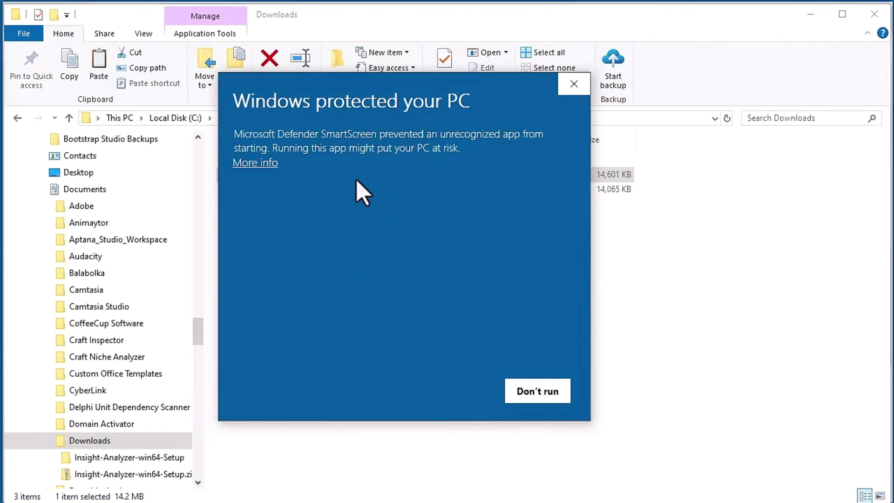
left_click(259, 163)
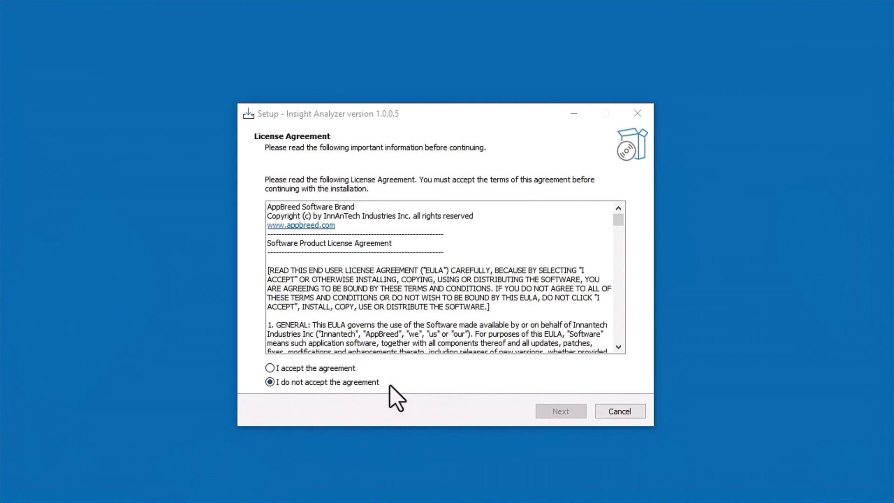
Accept the license, keep the default install folder and desktop shortcut, and start the install
left_click(282, 368)
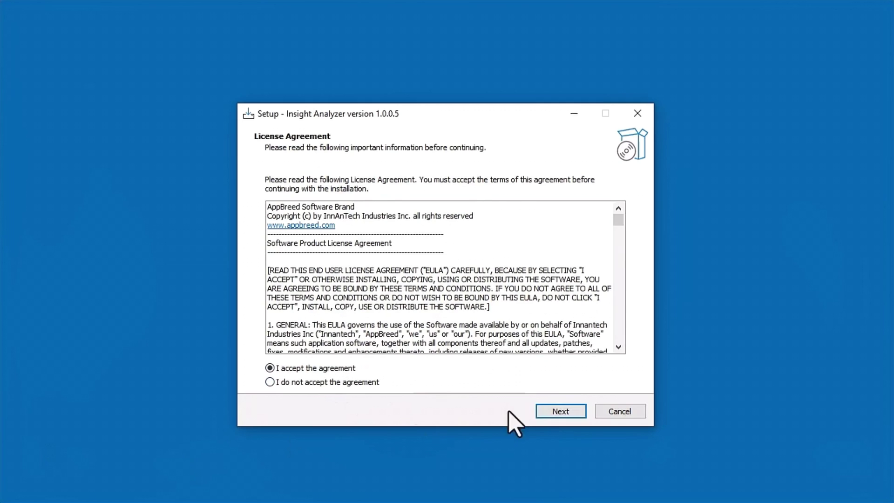
left_click(554, 412)
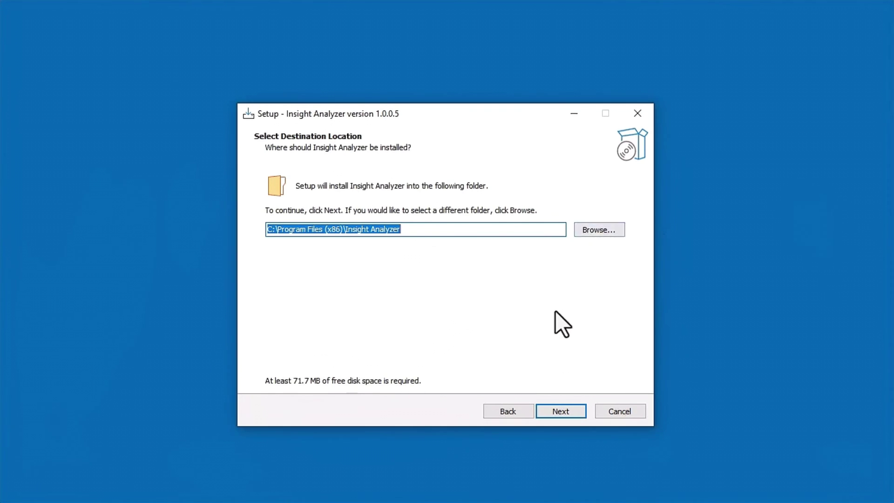
left_click(557, 410)
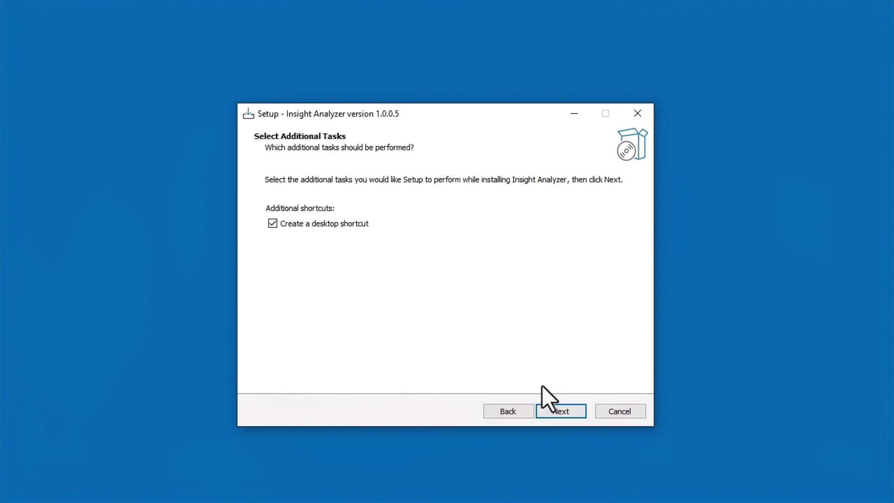
left_click(560, 412)
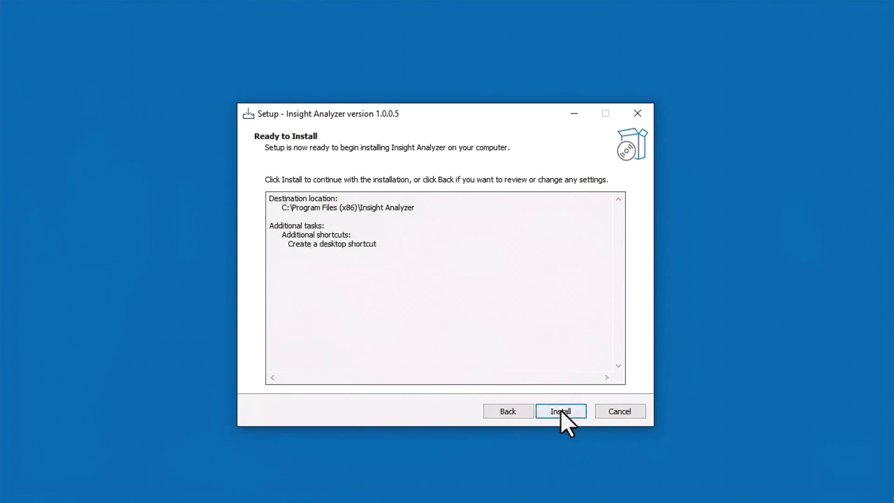
left_click(561, 412)
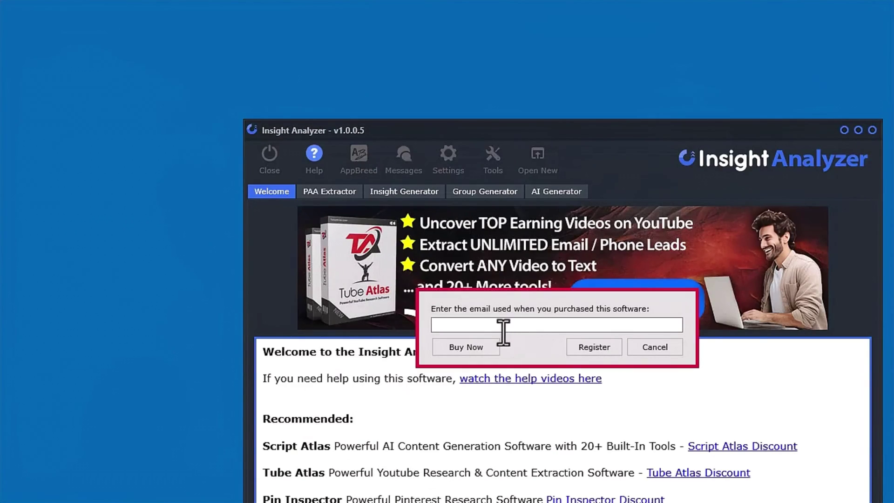
Register the Windows copy with the pasted purchase e-mail, confirm success, and switch to PAA Extractor
left_click(535, 328)
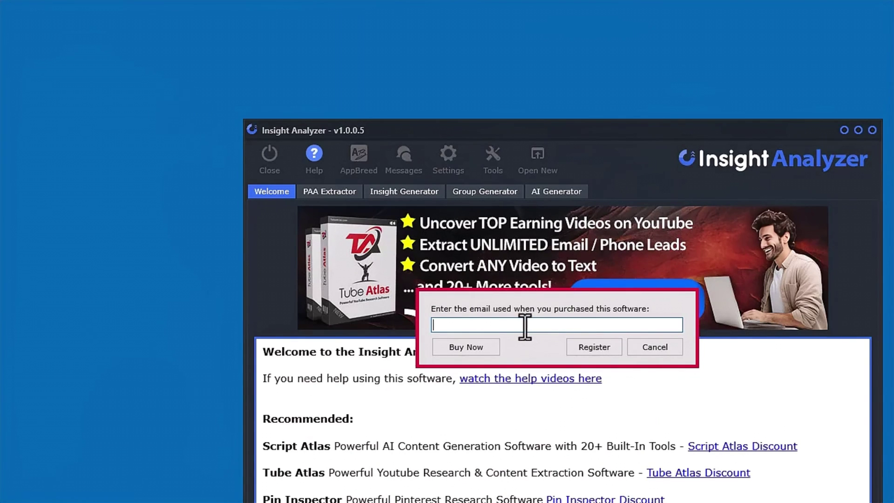
key("ctrl+v")
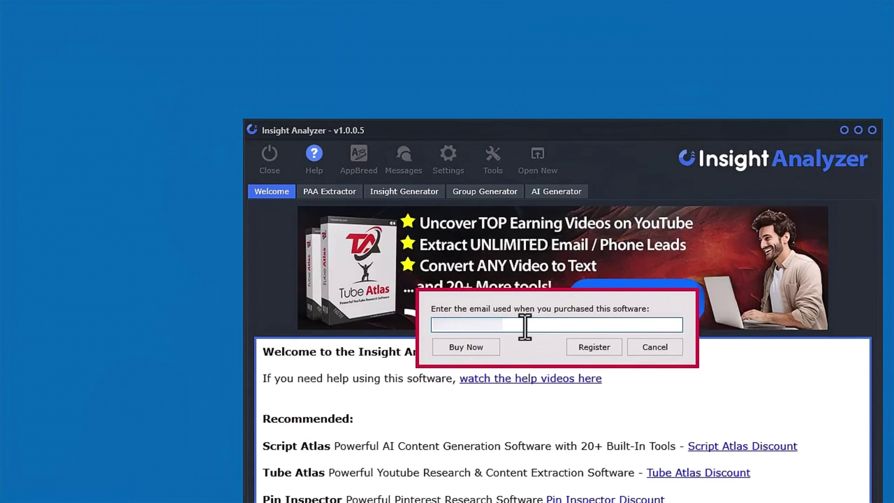
left_click(584, 349)
left_click(654, 361)
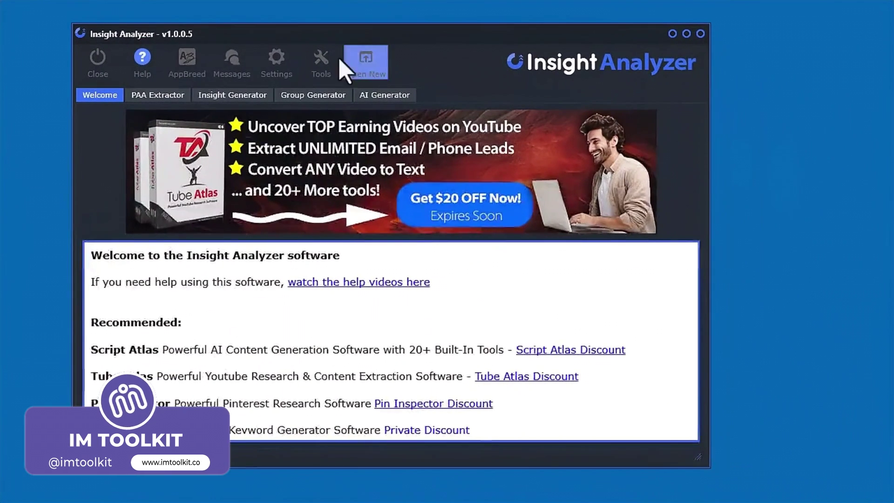
left_click(173, 95)
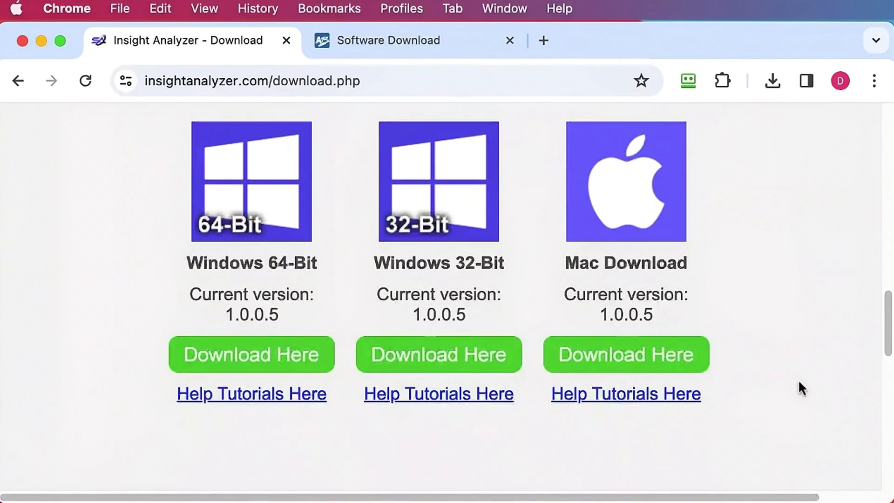
Download the Mac build, Insight-Analyzer.dmg.zip, and check it is done in Chrome's recent downloads
left_click(621, 361)
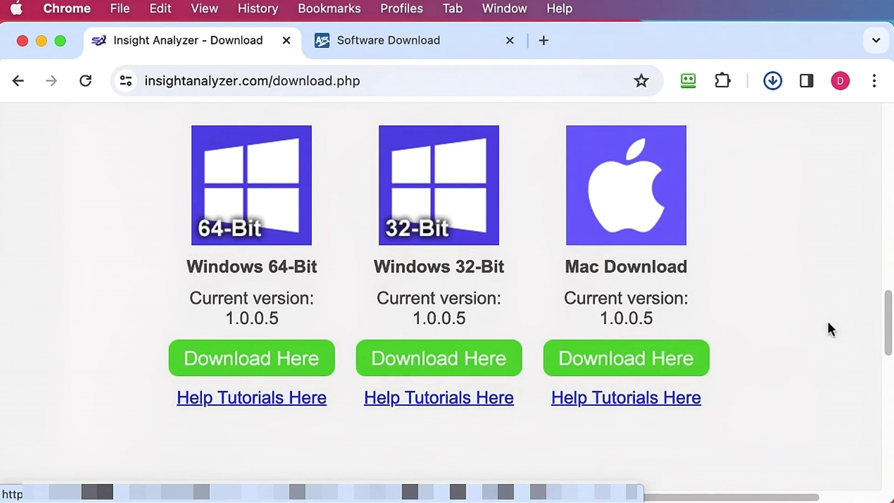
left_click(771, 82)
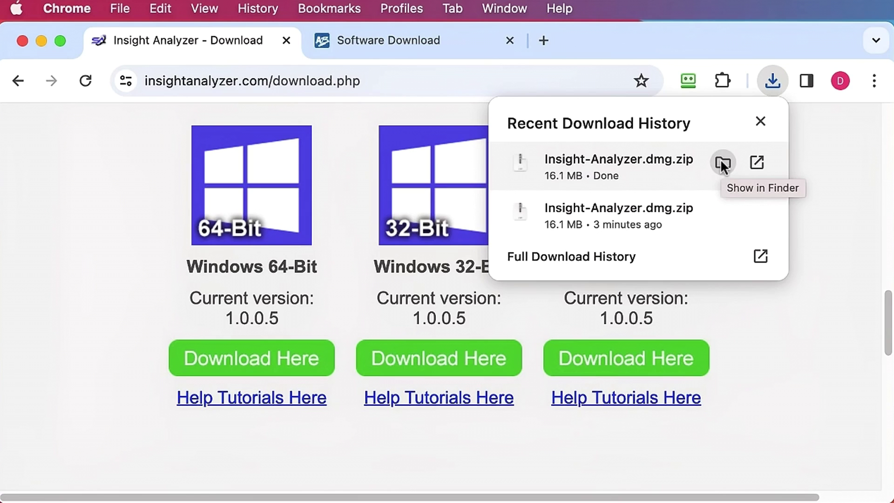
Unzip Insight-Analyzer.dmg.zip, mount Insight-Analyzer.dmg and copy InsightAnalyzer.app into Applications
left_click(723, 163)
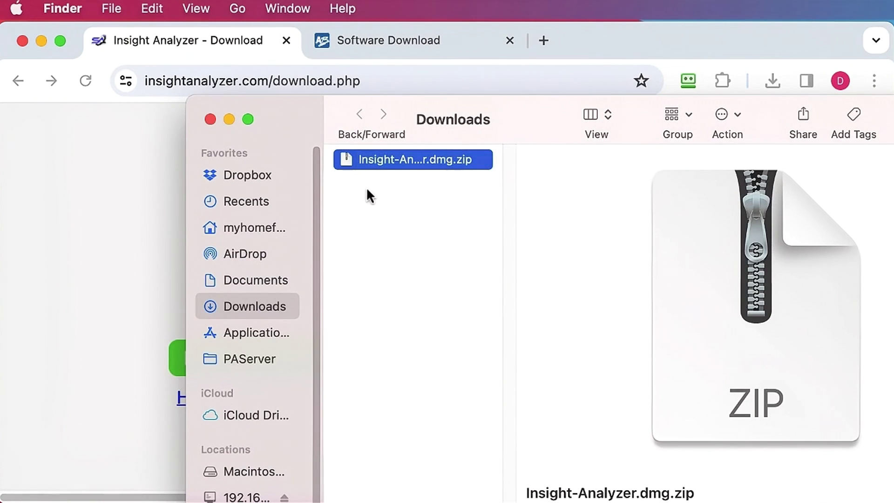
double_click(362, 164)
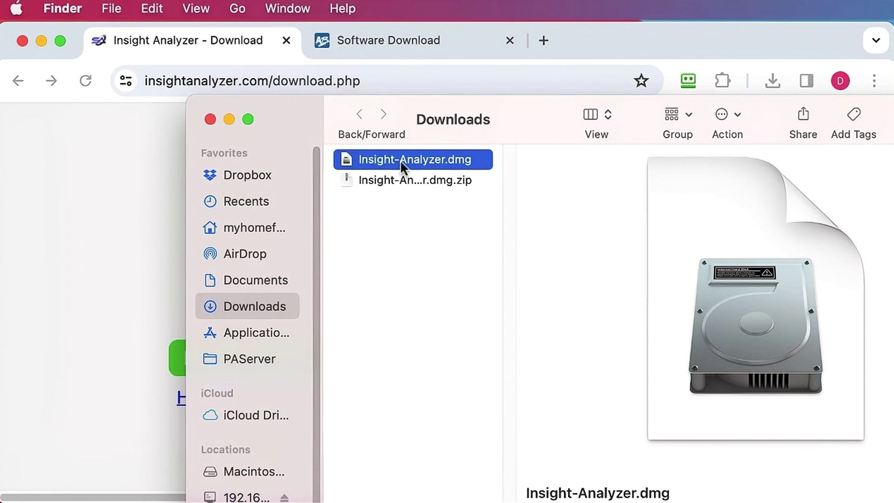
key("cmd+o")
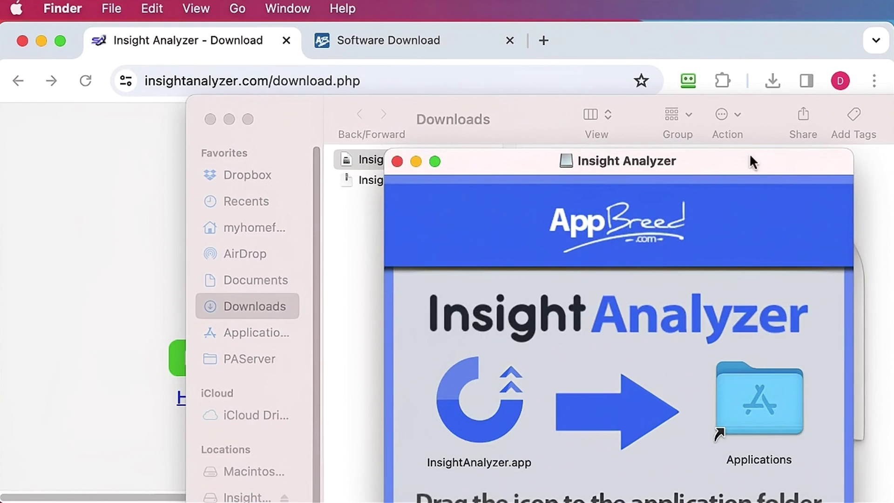
left_click_drag(751, 161, 615, 55)
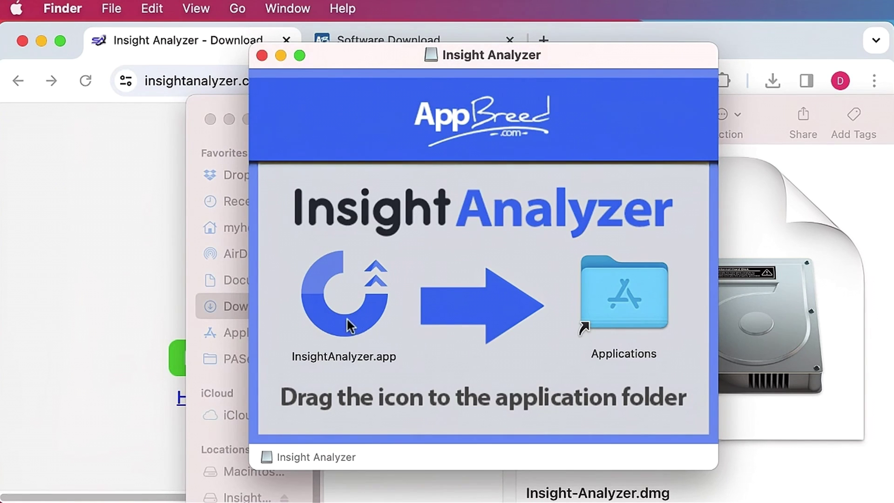
left_click_drag(338, 321, 595, 308)
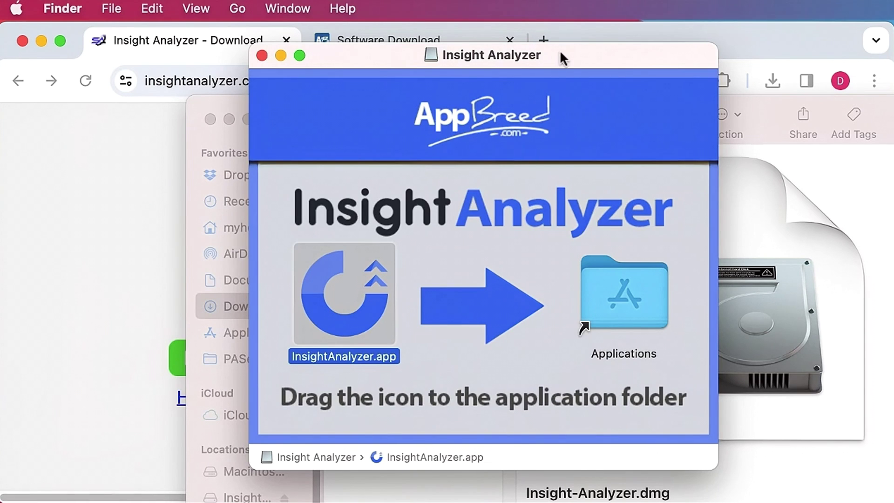
Close the disk image and Downloads windows, minimize Chrome, and eject the Insight Analyzer volume
left_click(262, 55)
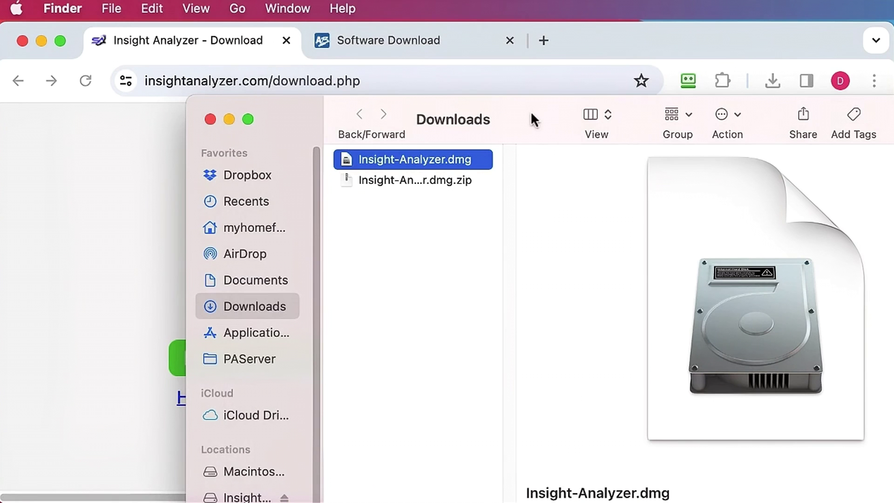
key("super+w")
double_click(645, 35)
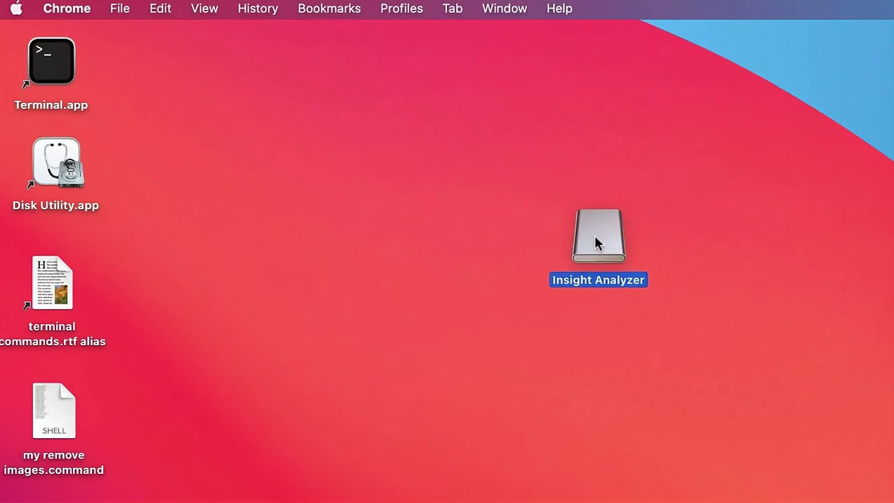
left_click(595, 237)
right_click(595, 229)
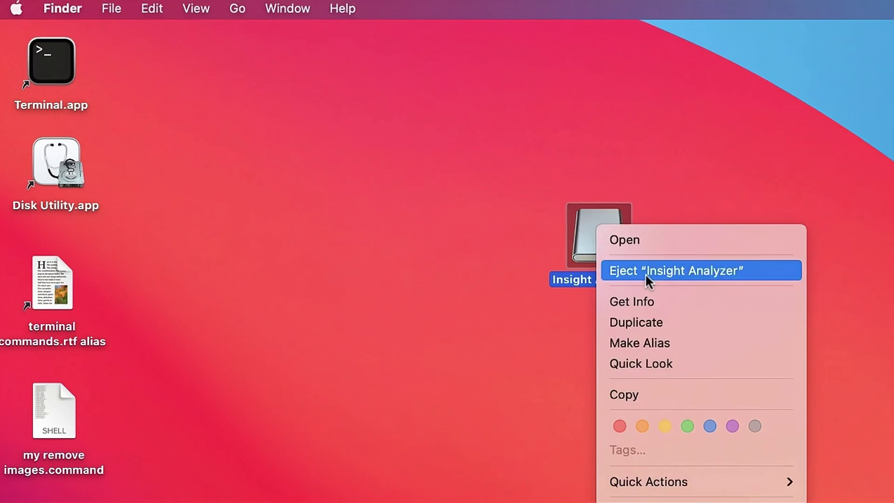
left_click(647, 275)
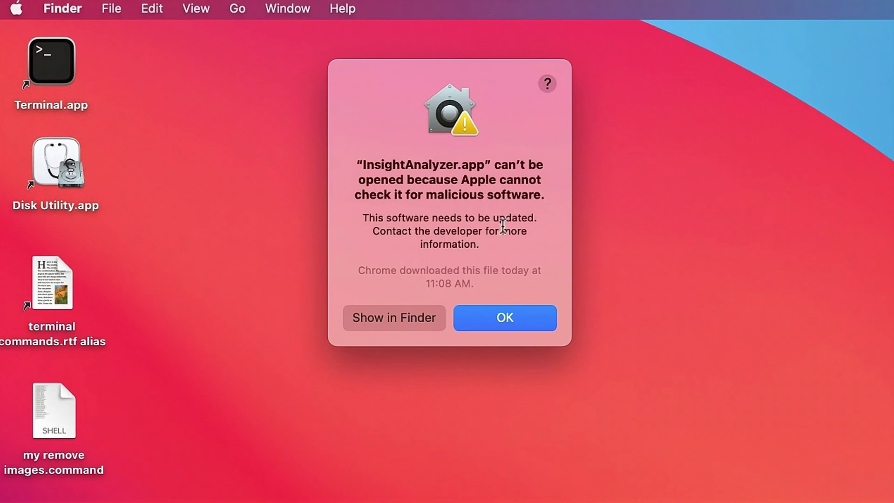
Dismiss the warning, then use Open Anyway in Security & Privacy to launch InsightAnalyzer.app
left_click(502, 320)
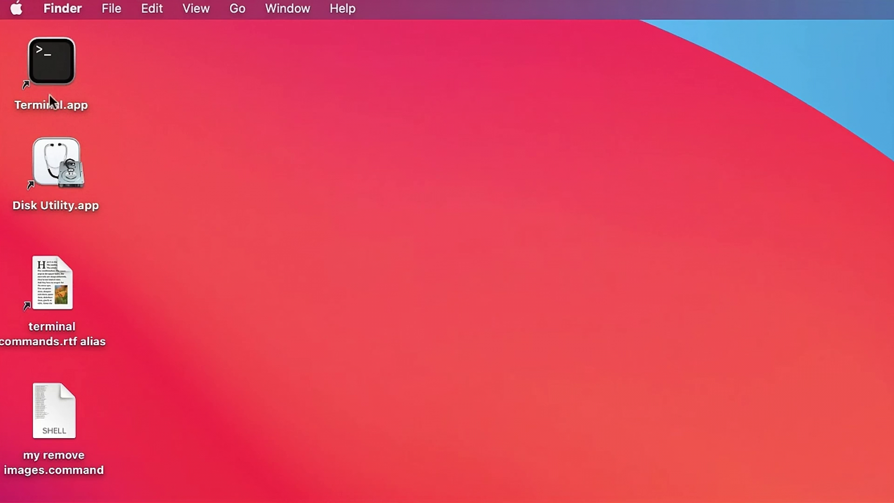
left_click(17, 8)
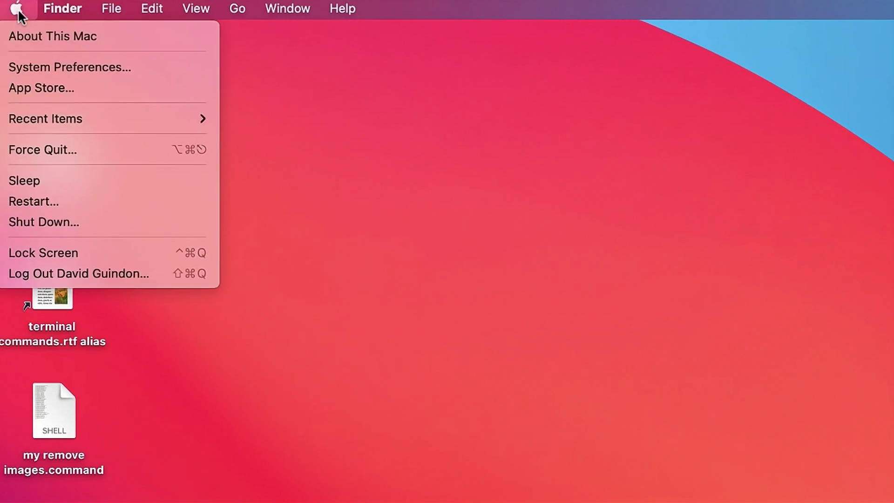
left_click(36, 69)
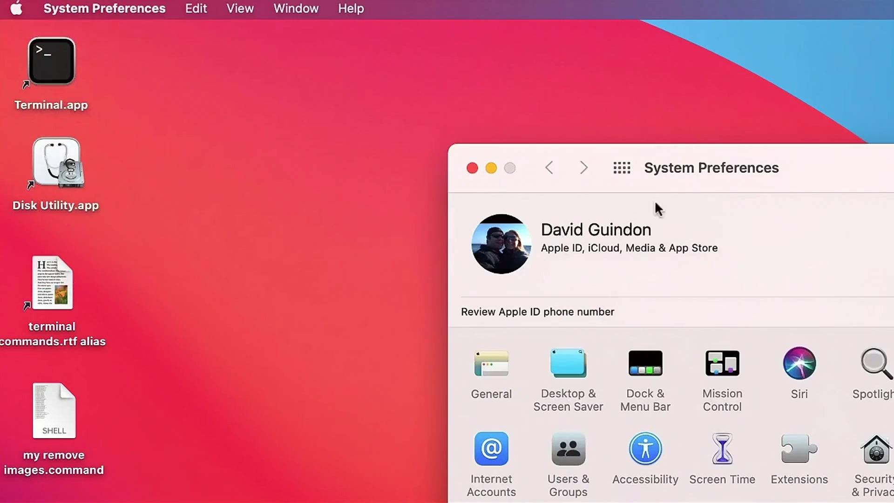
left_click_drag(799, 172, 450, 43)
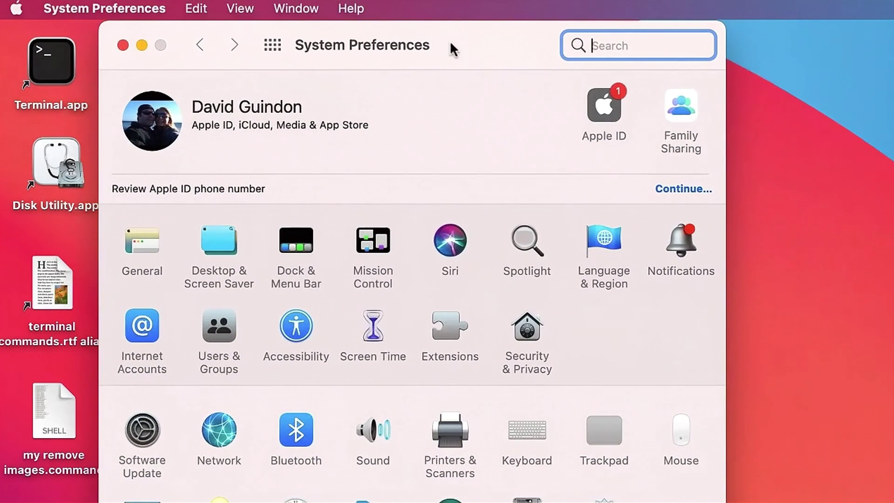
left_click(526, 336)
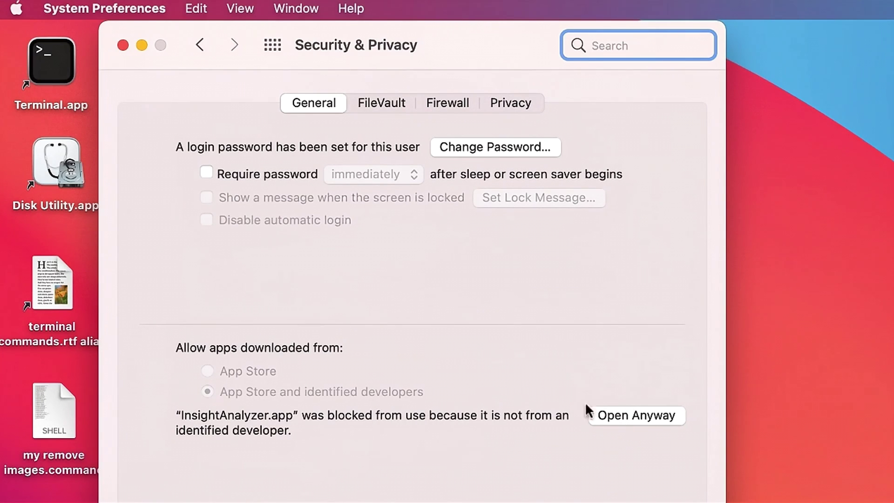
left_click(645, 418)
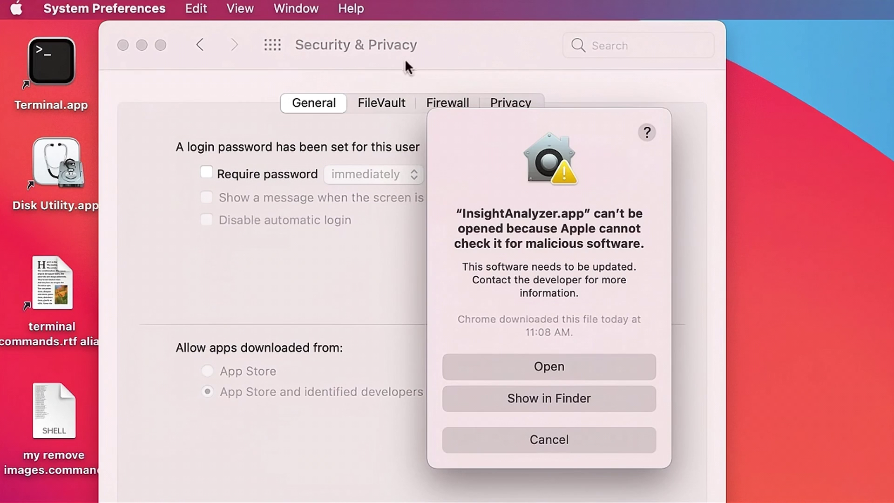
left_click(552, 370)
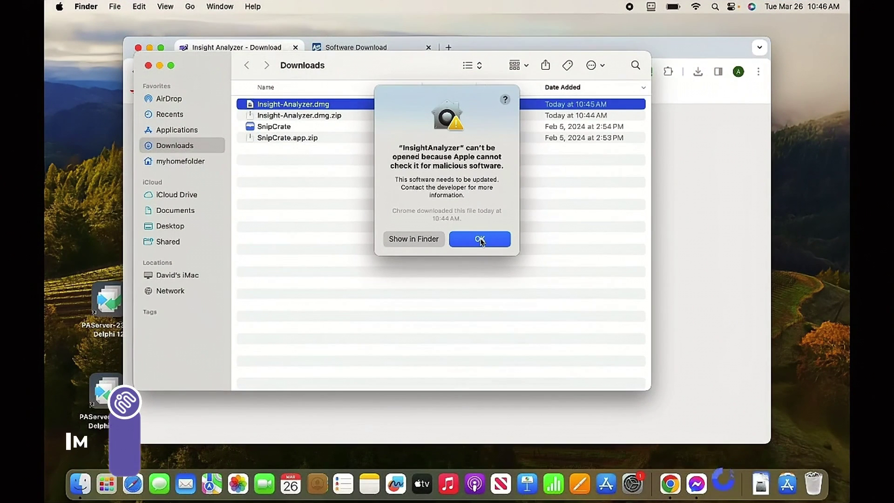
Dismiss the can't-be-opened alert and go to Privacy & Security in System Settings
left_click(480, 240)
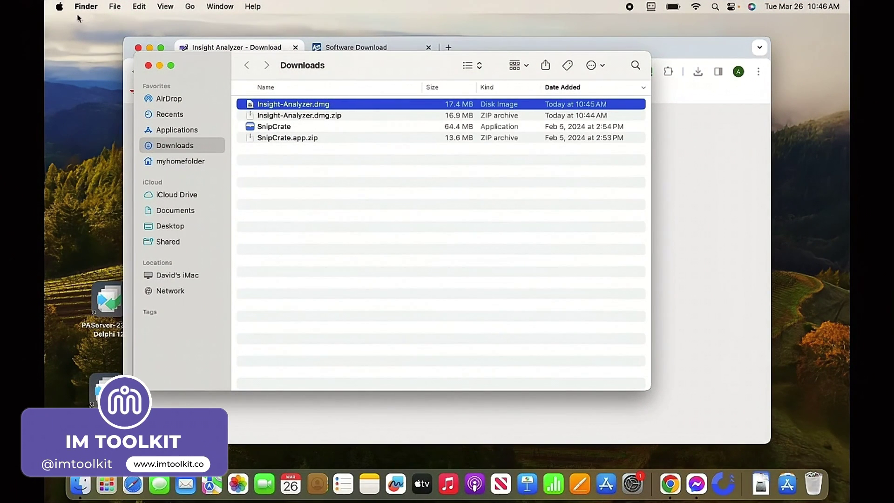
left_click(60, 7)
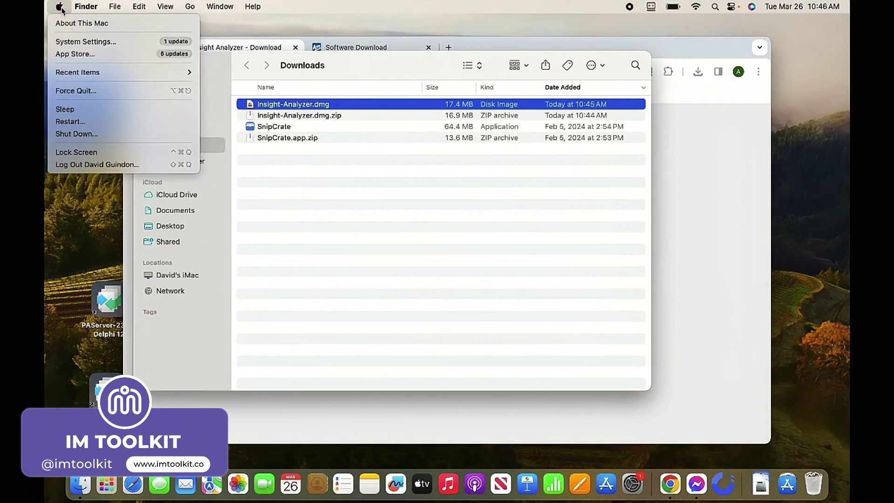
left_click(71, 40)
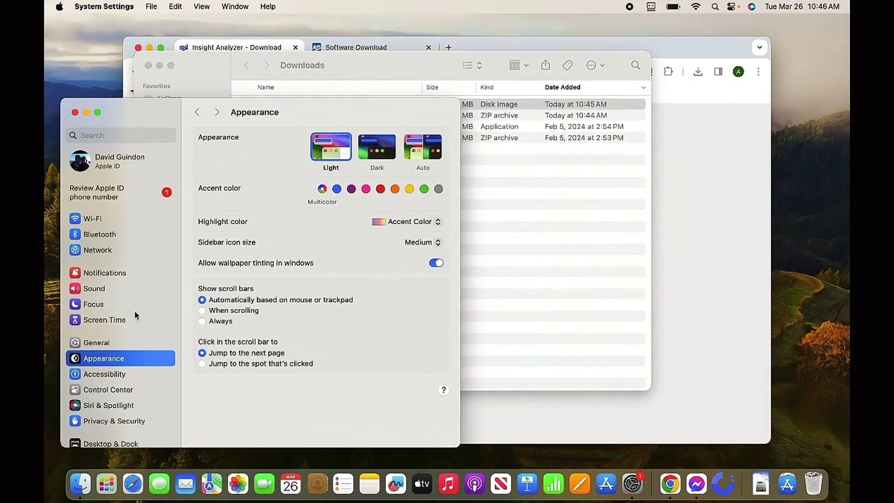
scroll(123, 410, "down", 5)
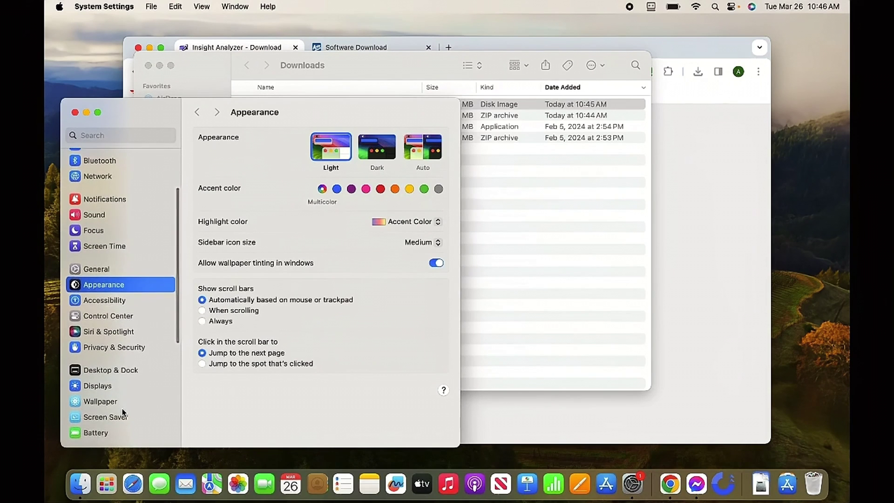
scroll(122, 409, "down", 3)
left_click(111, 304)
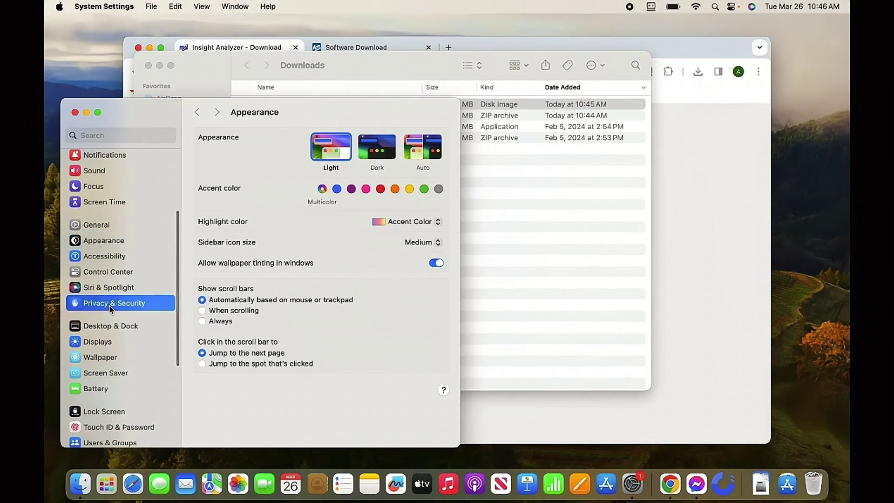
Choose Open Anyway for InsightAnalyzer and authorise it with the account password
scroll(333, 293, "down", 10)
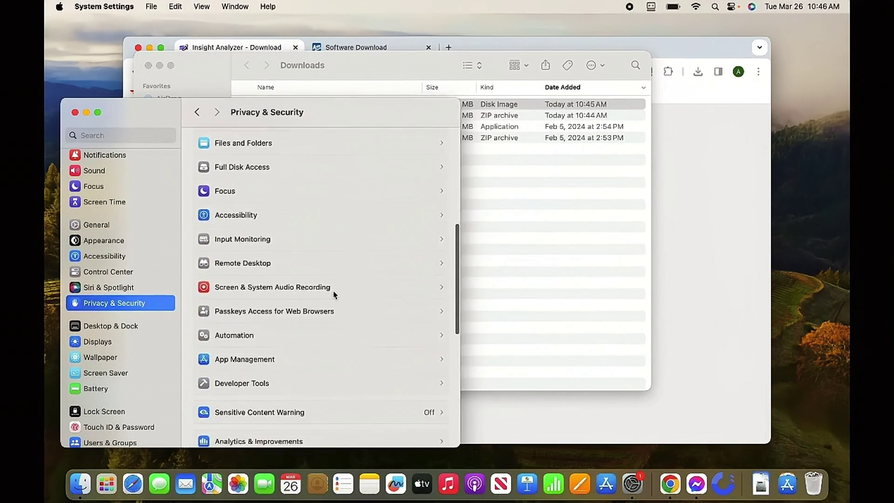
scroll(333, 294, "down", 10)
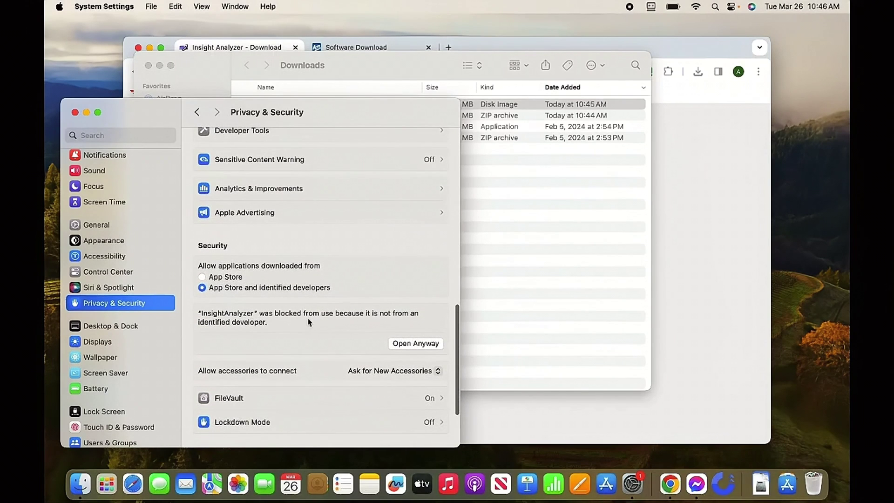
left_click(421, 343)
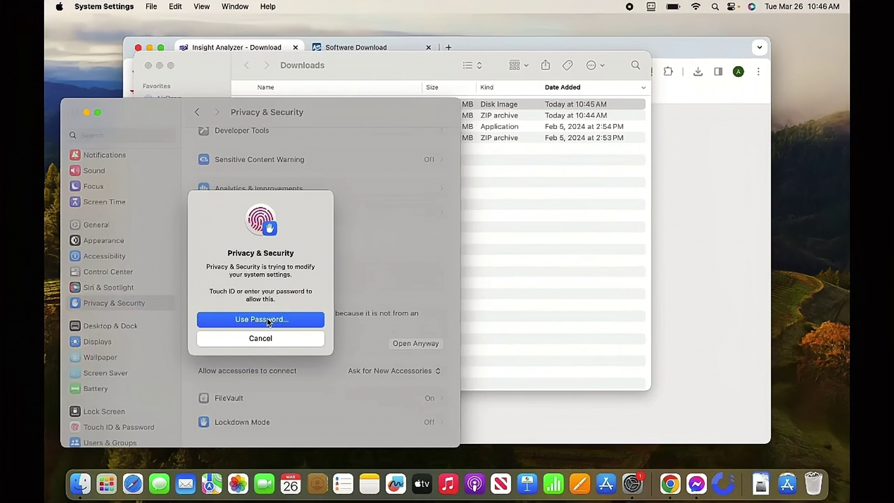
left_click(268, 319)
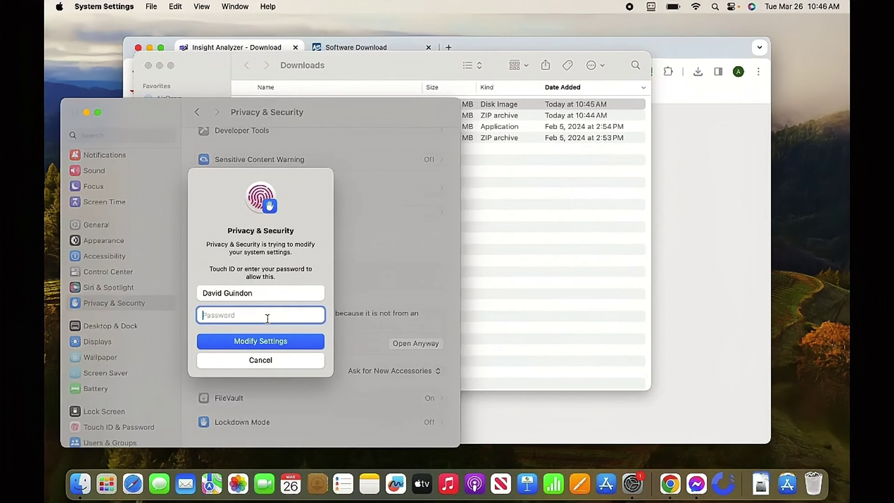
type("••••••••")
left_click(265, 340)
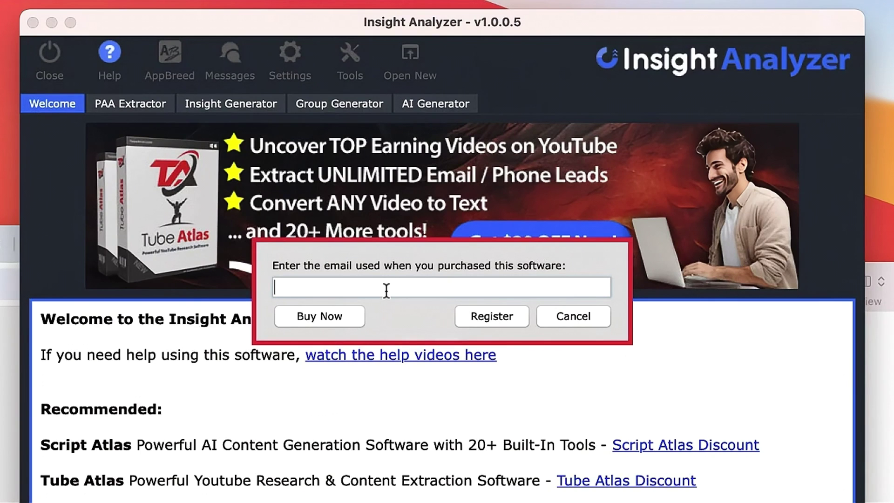
Register the Mac copy with the pasted purchase email, then bring up the PAA Extractor
key("super+v")
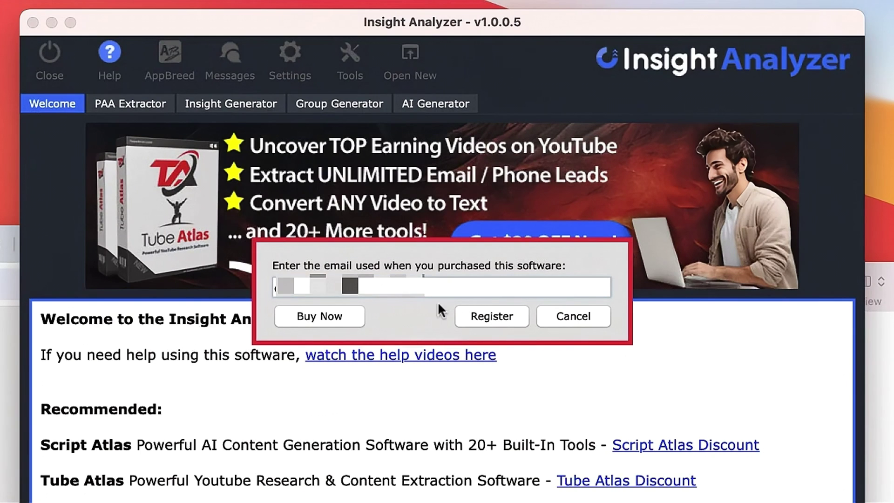
left_click(494, 319)
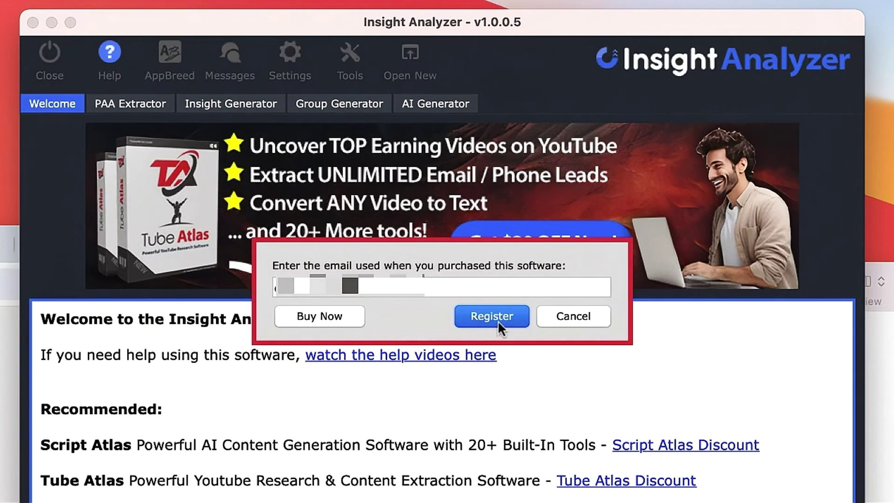
left_click(463, 381)
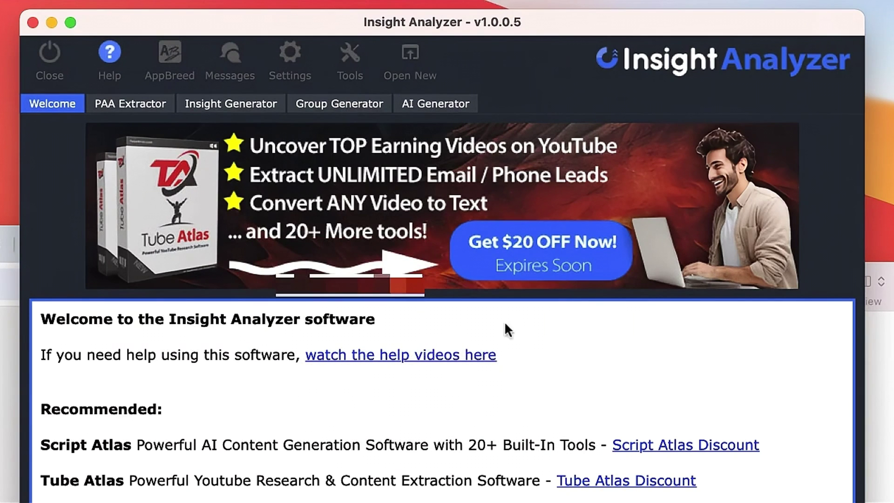
left_click(132, 110)
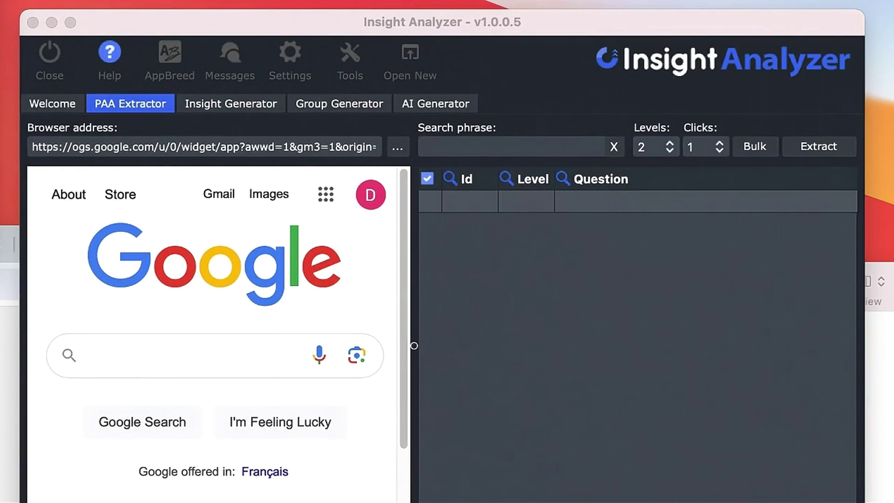
left_click(620, 15)
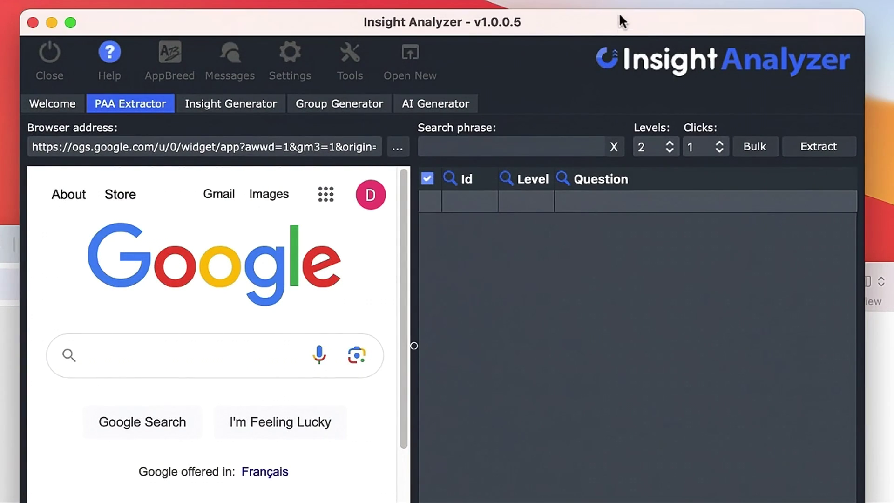